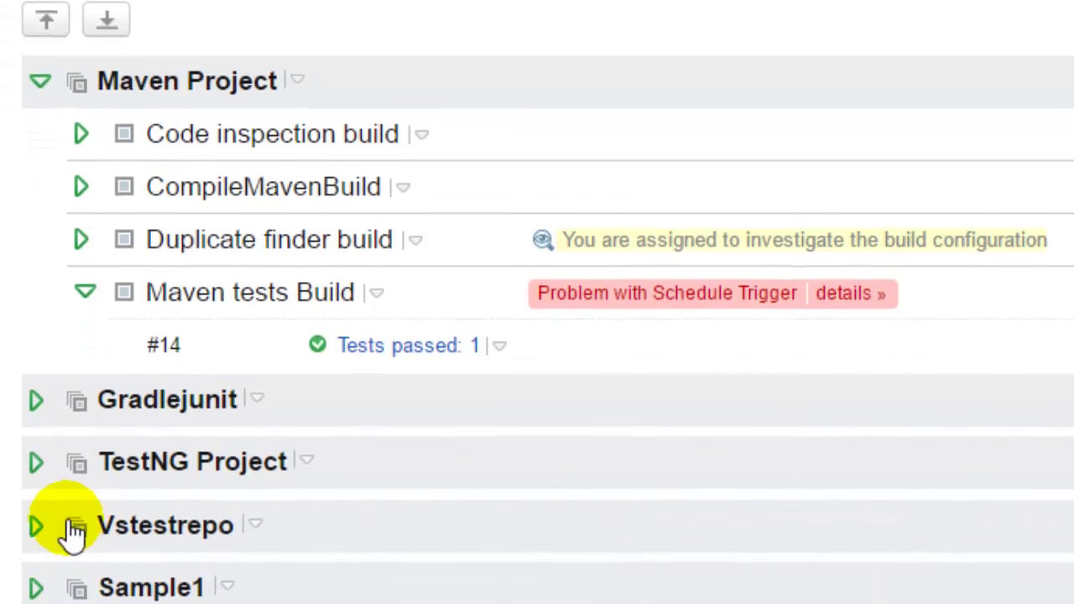
# Step: Open the settings of the .Net Build configuration in the Vstestrepo project and show its build steps
pyautogui.click(39, 409)
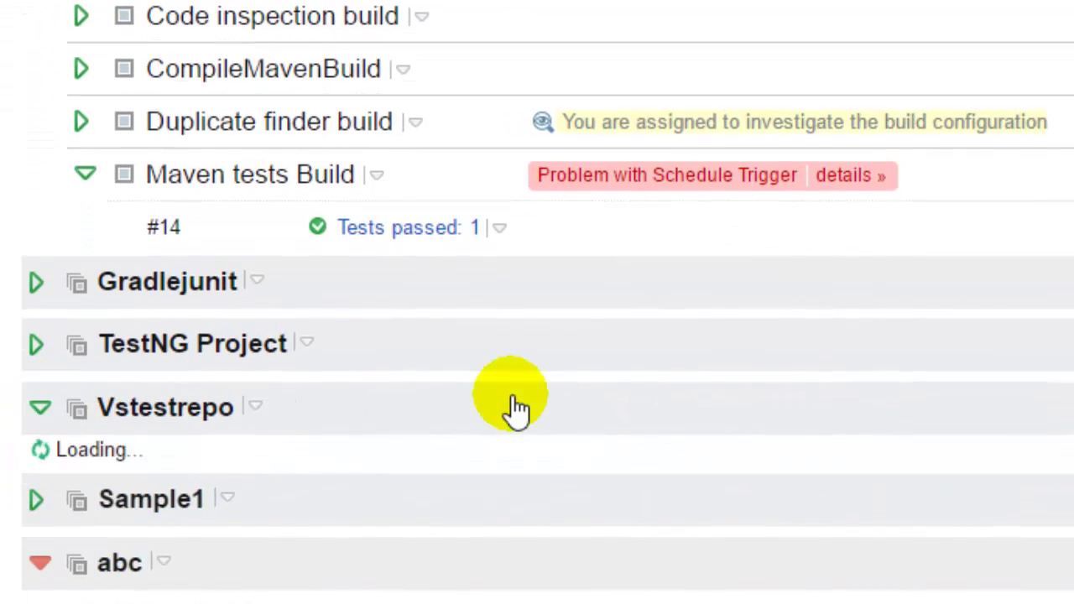
pyautogui.scroll(-3, 516, 408)
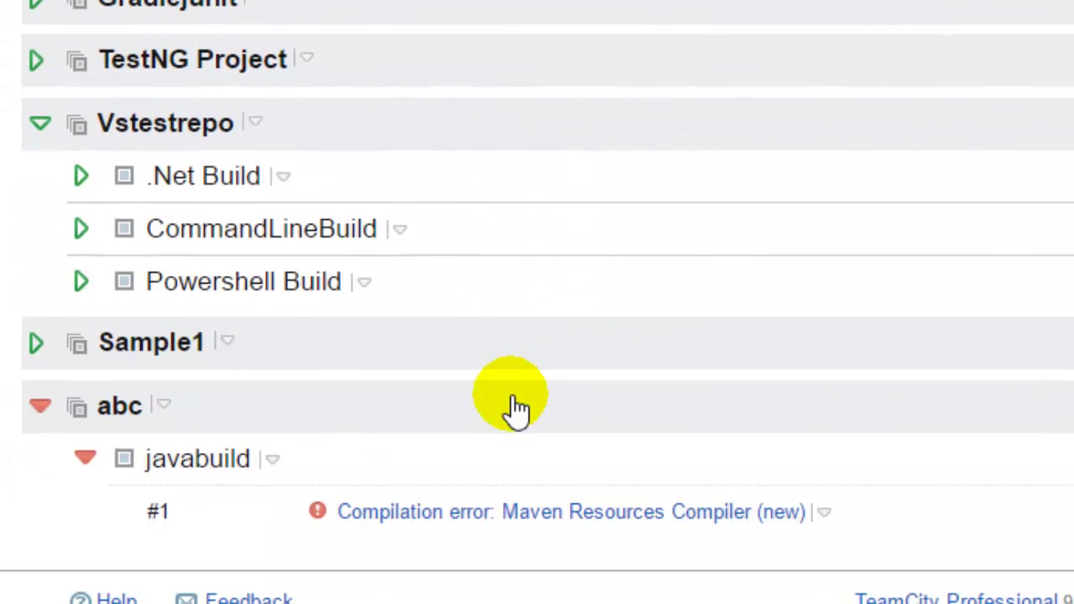
pyautogui.click(217, 188)
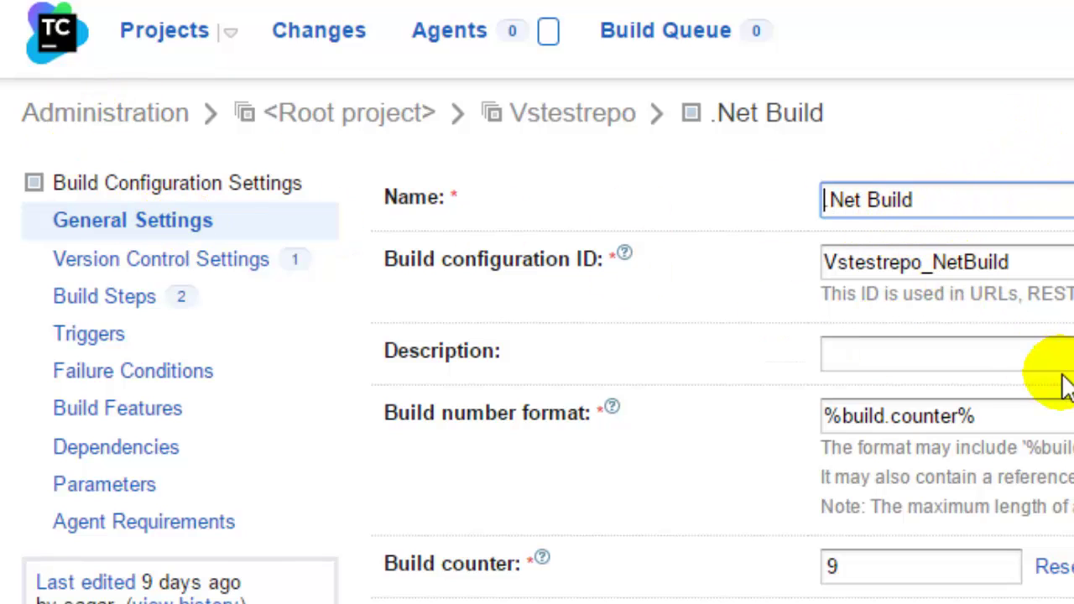
pyautogui.scroll(-4, 1062, 382)
pyautogui.scroll(4, 1063, 373)
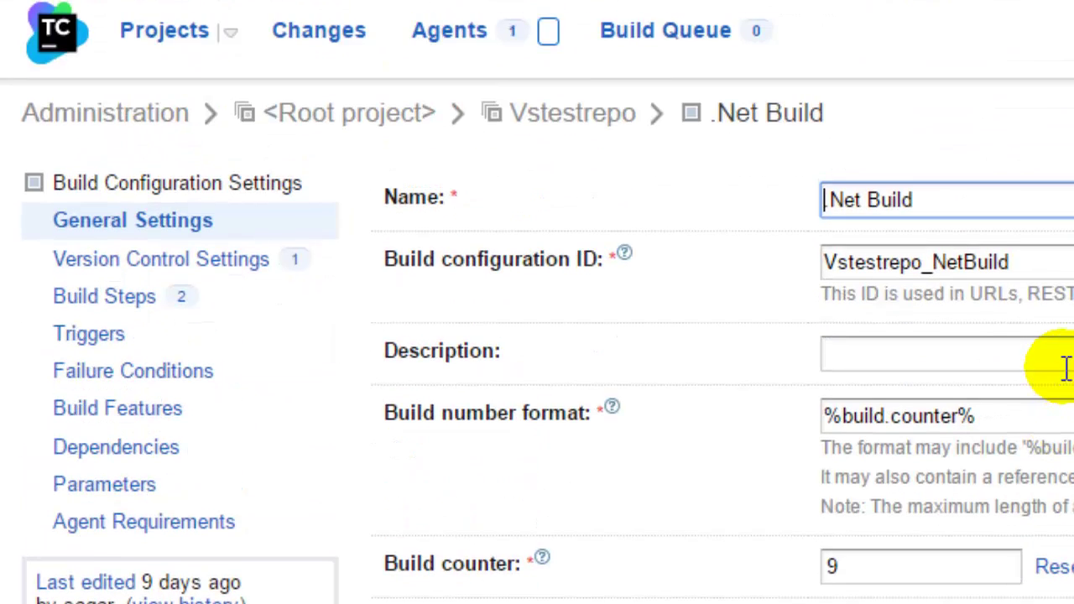
pyautogui.click(130, 259)
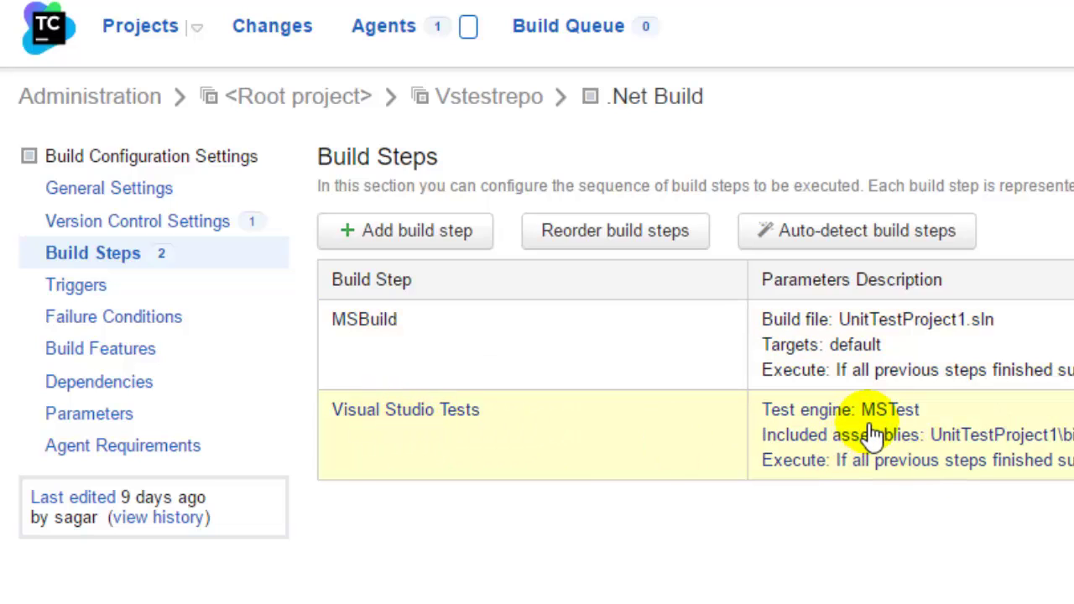
# Step: Review the settings offered for a new build step with the MSBuild runner and return to the build steps list without saving
pyautogui.click(442, 235)
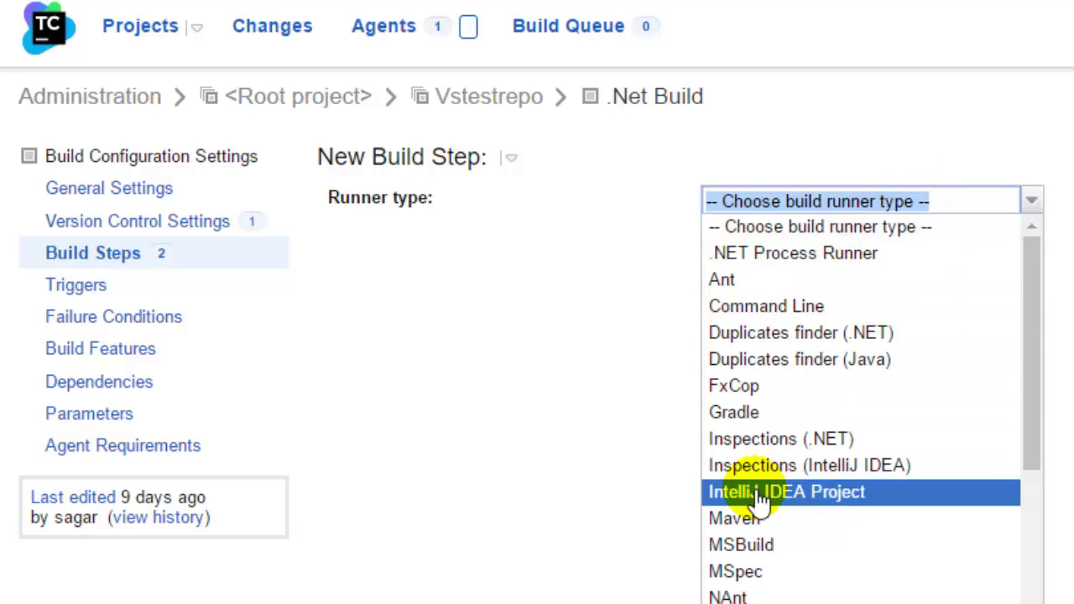
pyautogui.scroll(-1, 760, 497)
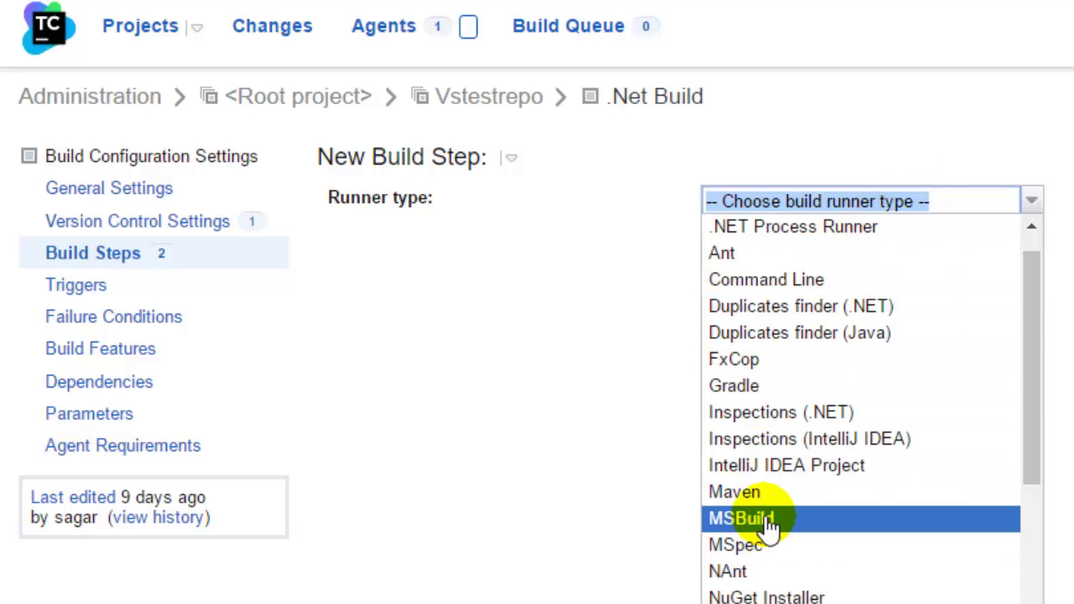
pyautogui.click(767, 520)
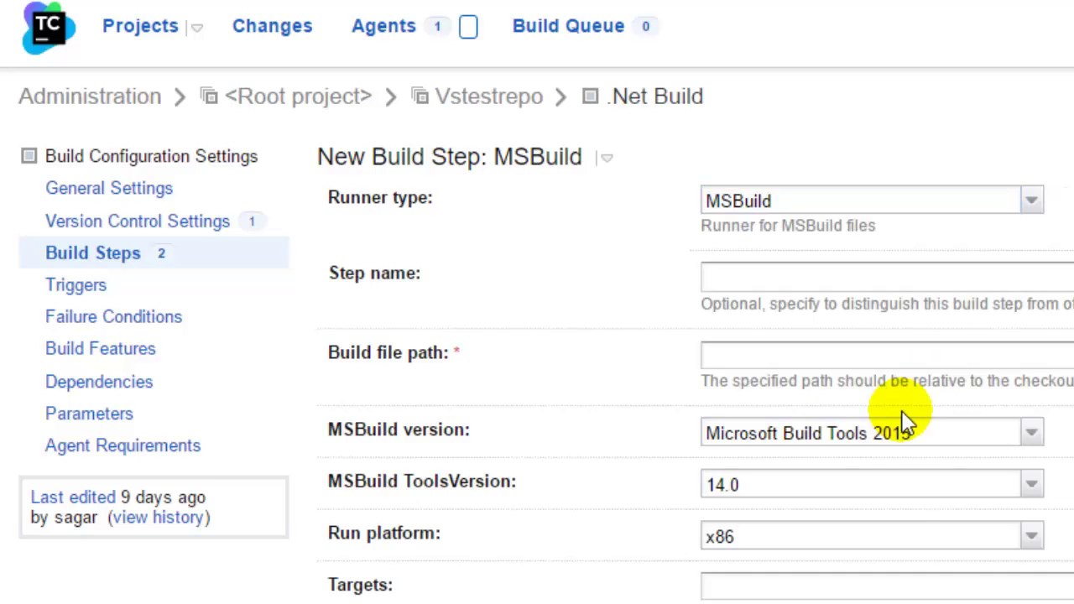
pyautogui.click(765, 344)
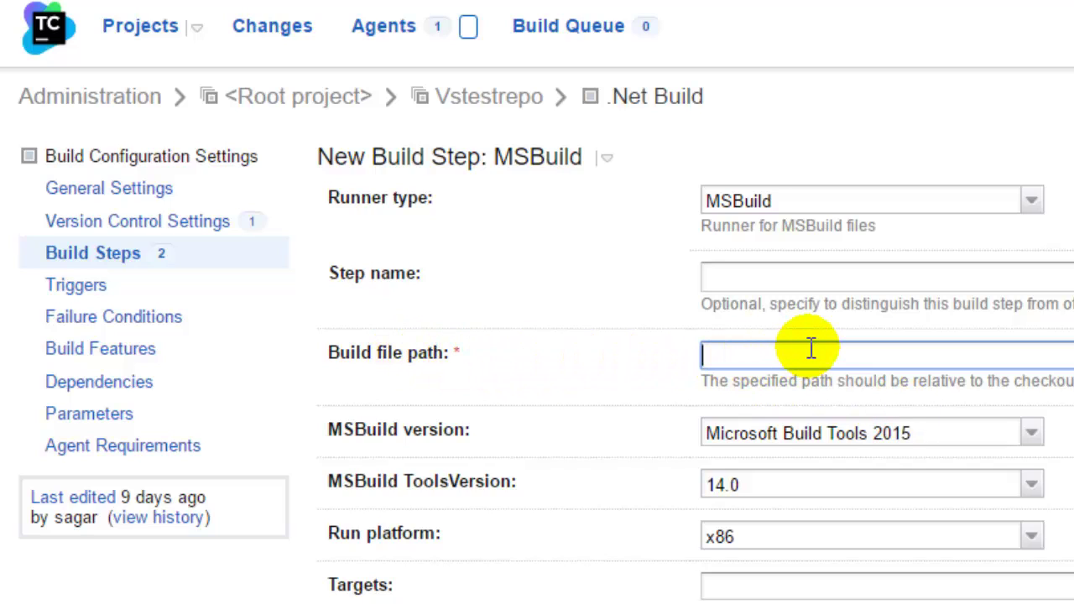
pyautogui.scroll(-3, 811, 348)
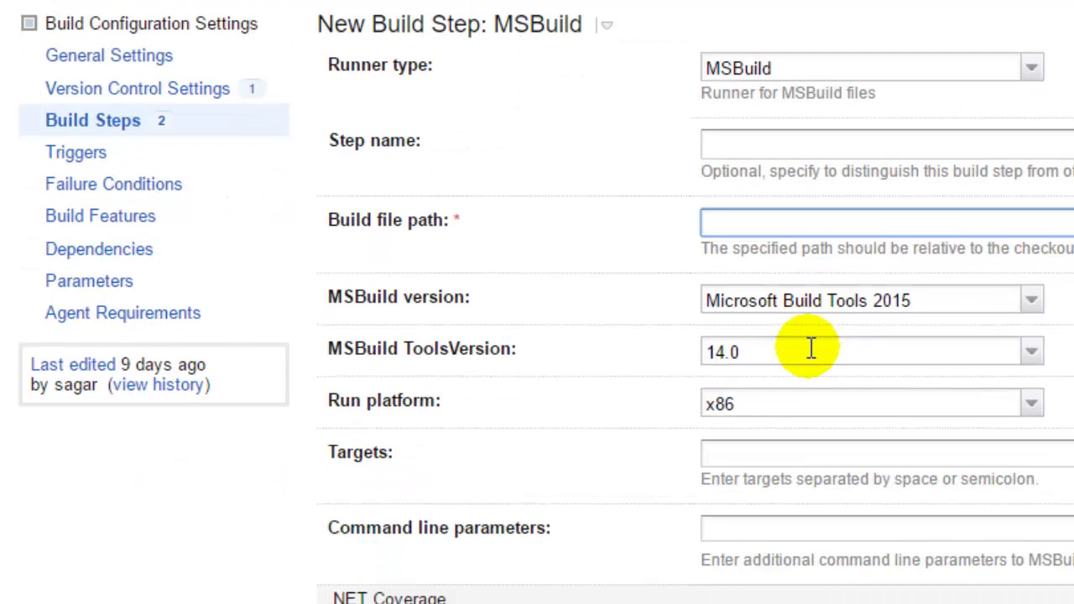
pyautogui.scroll(-3, 811, 348)
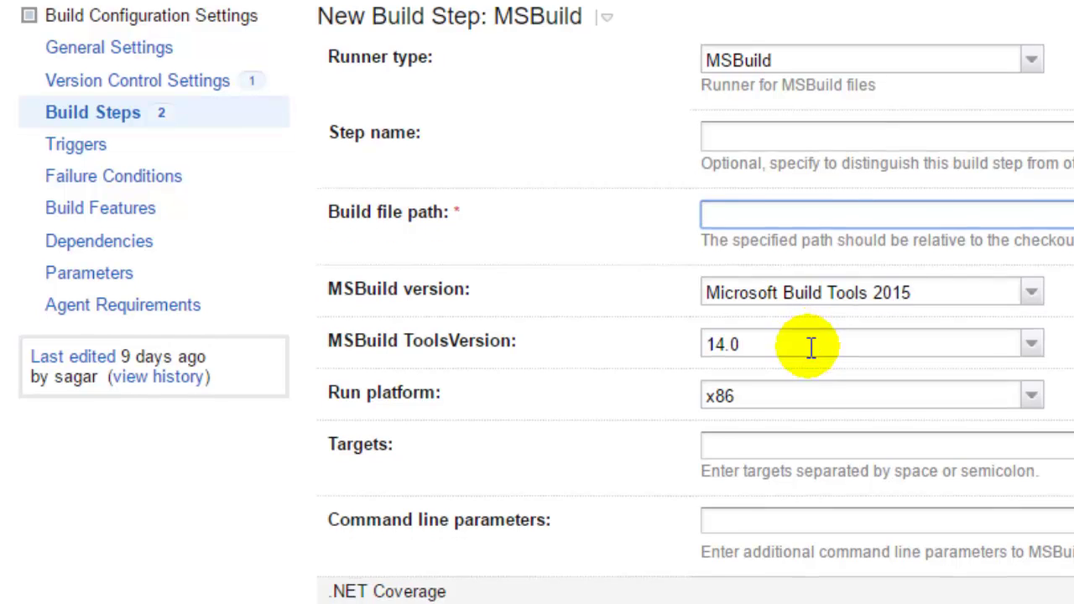
pyautogui.scroll(3, 811, 348)
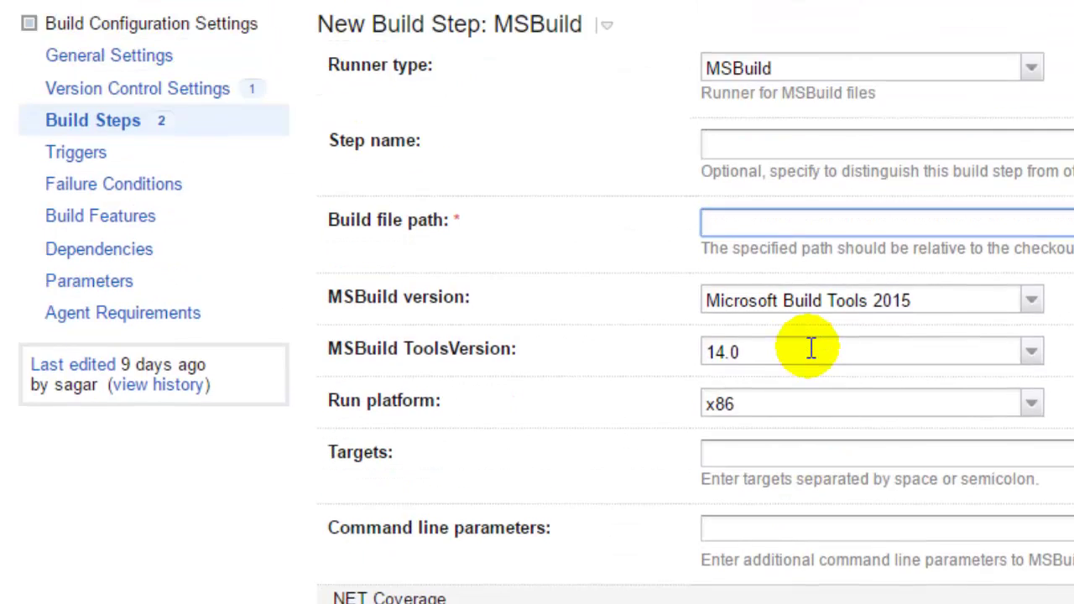
pyautogui.scroll(3, 812, 348)
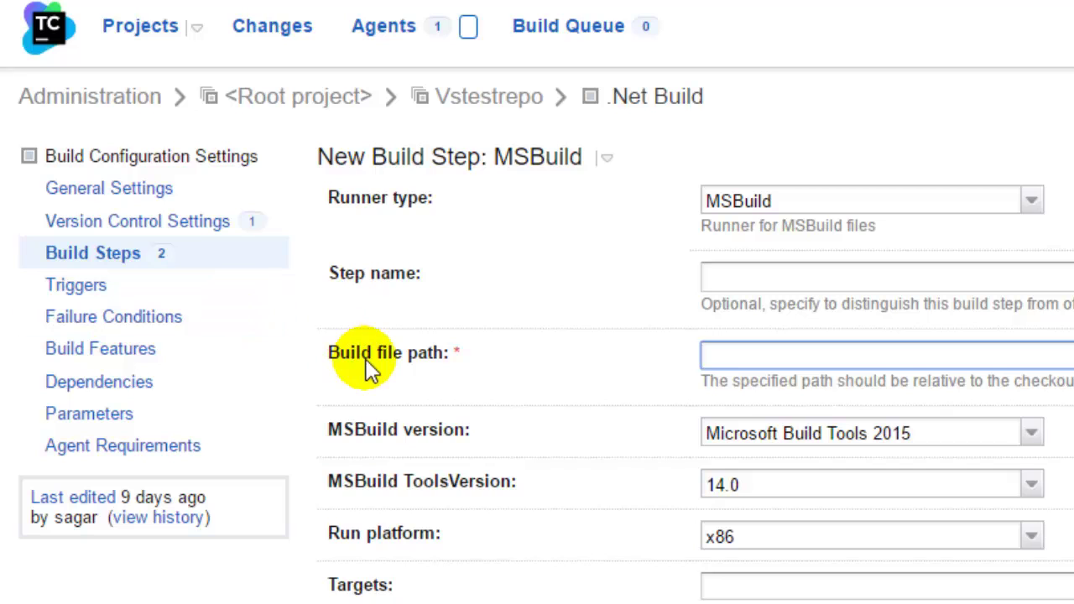
pyautogui.scroll(-3, 367, 367)
pyautogui.scroll(3, 367, 366)
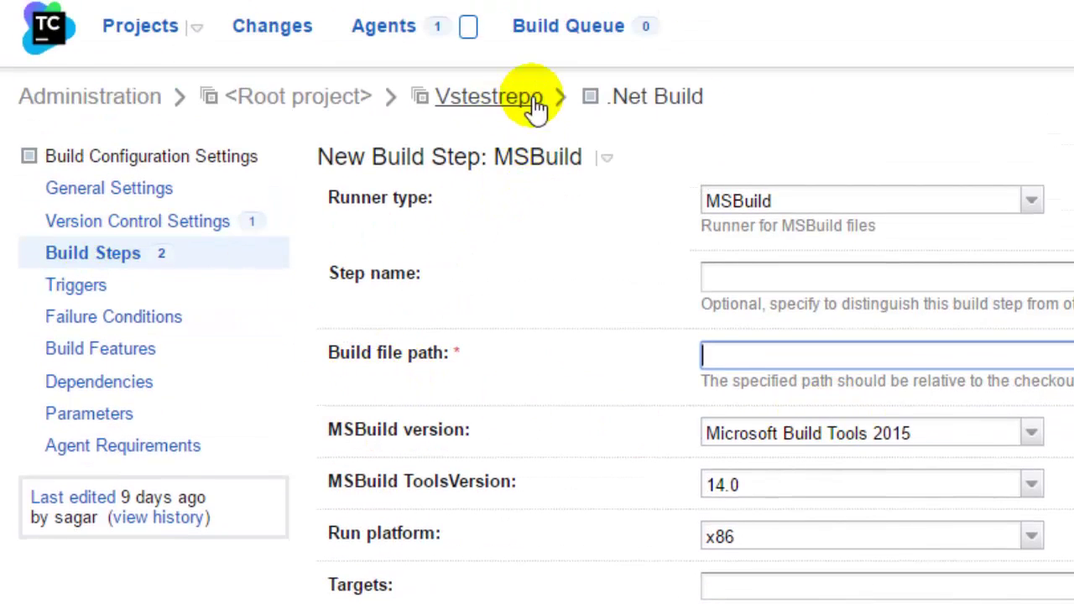
pyautogui.click(77, 253)
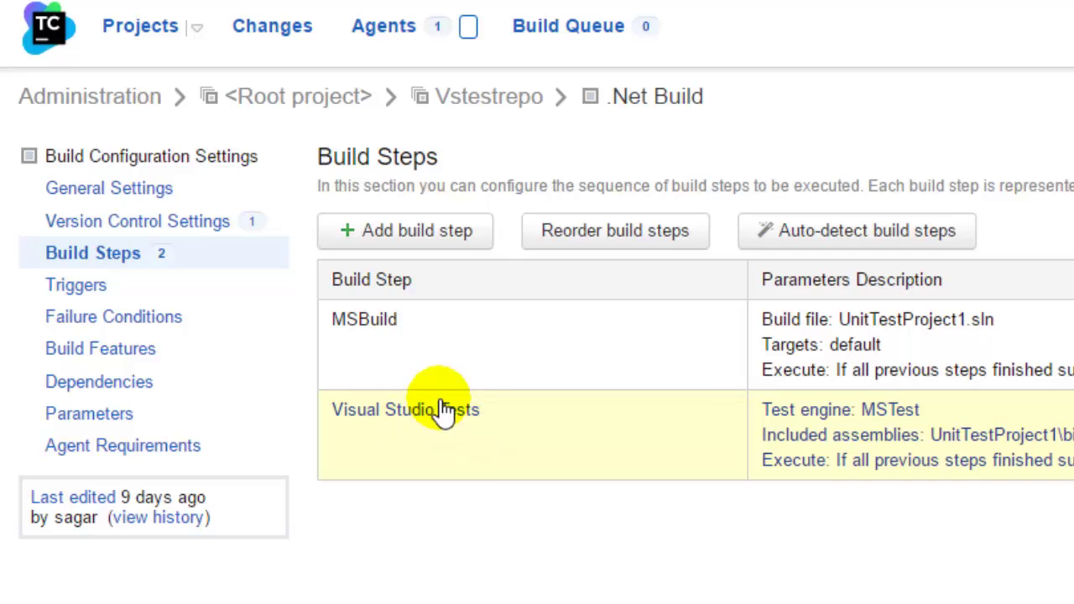
# Step: Review the settings offered for a new build step with the Visual Studio Tests runner and return to the list without saving
pyautogui.click(391, 223)
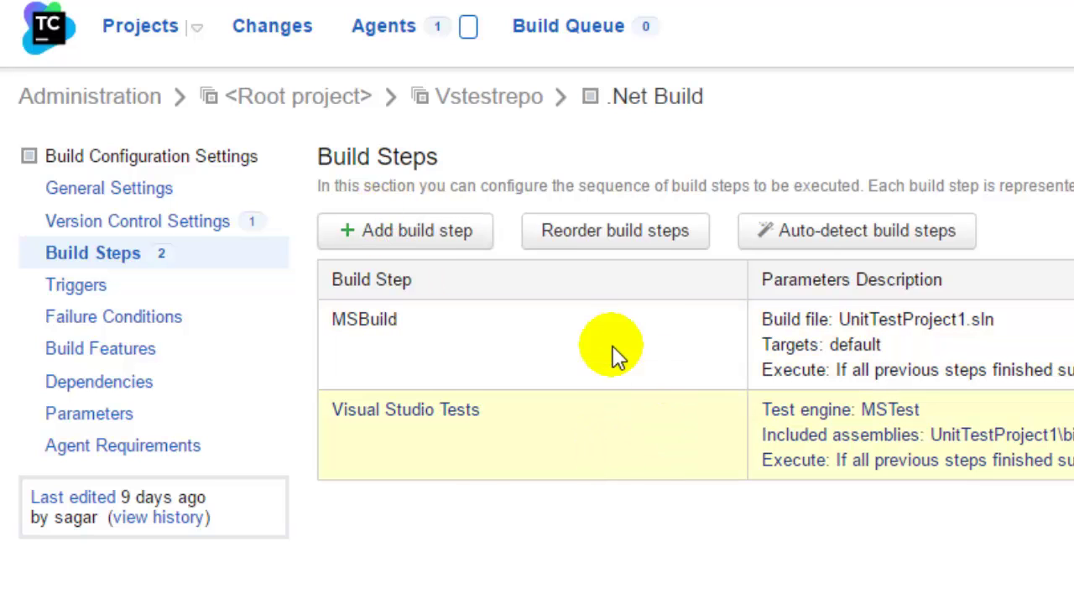
pyautogui.click(894, 201)
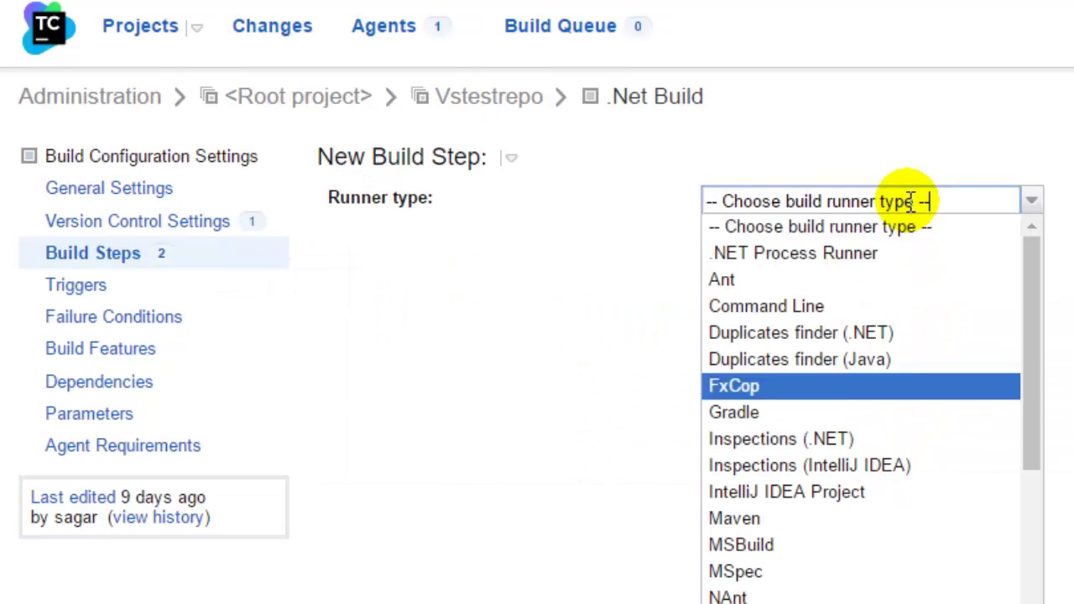
pyautogui.scroll(-3, 803, 496)
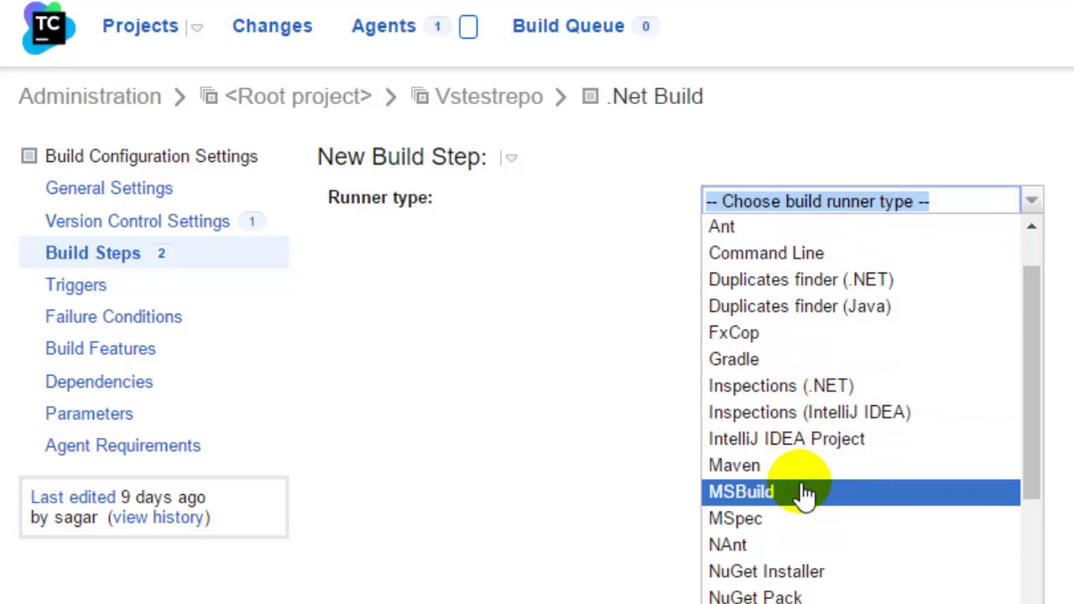
pyautogui.scroll(-1, 803, 496)
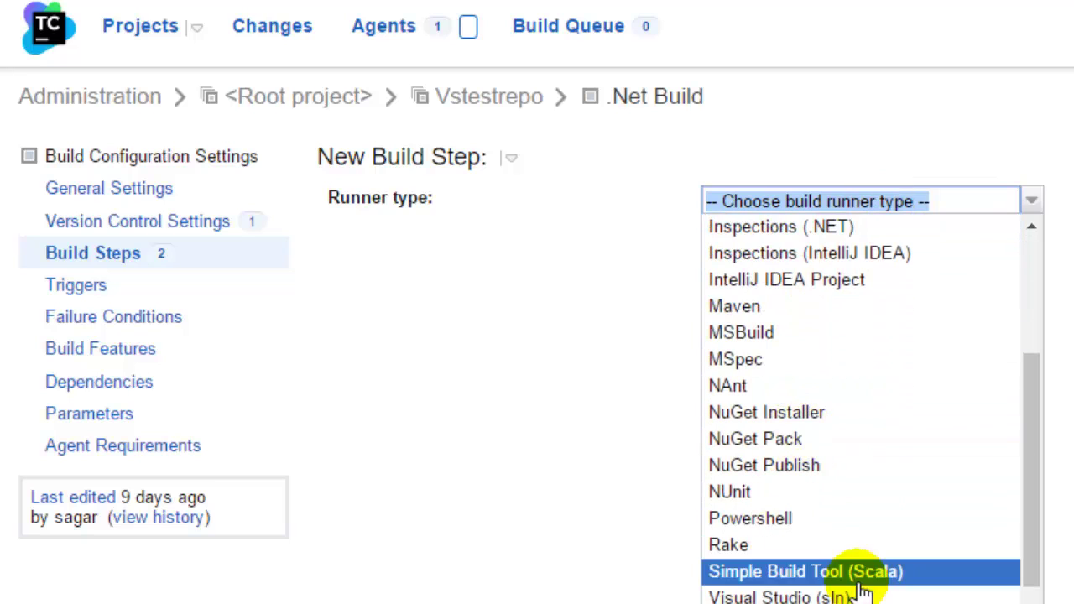
pyautogui.scroll(1, 743, 575)
pyautogui.scroll(-1, 783, 576)
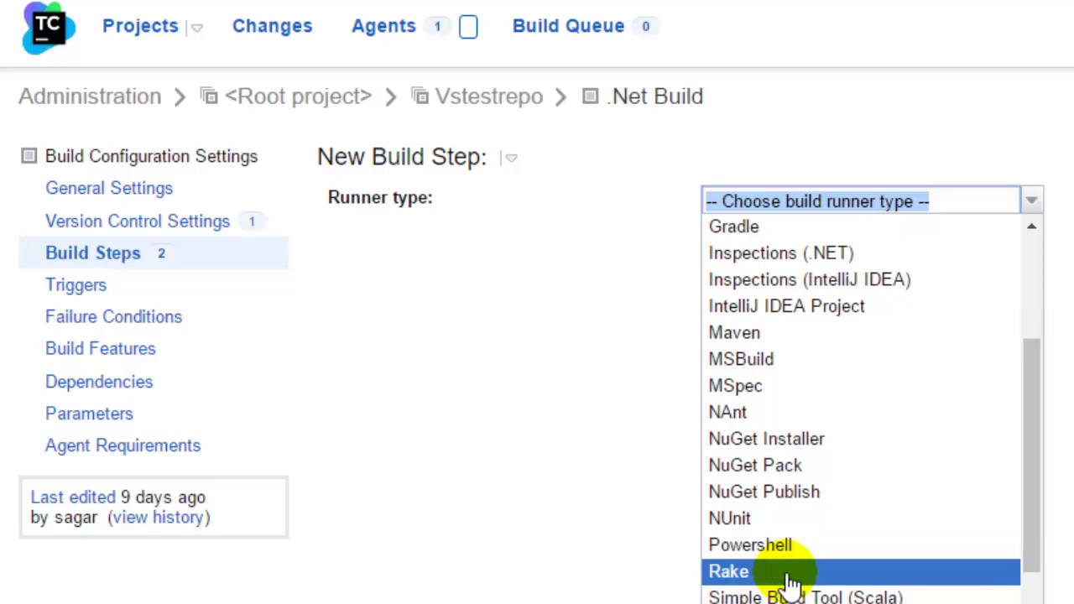
pyautogui.scroll(-2, 789, 581)
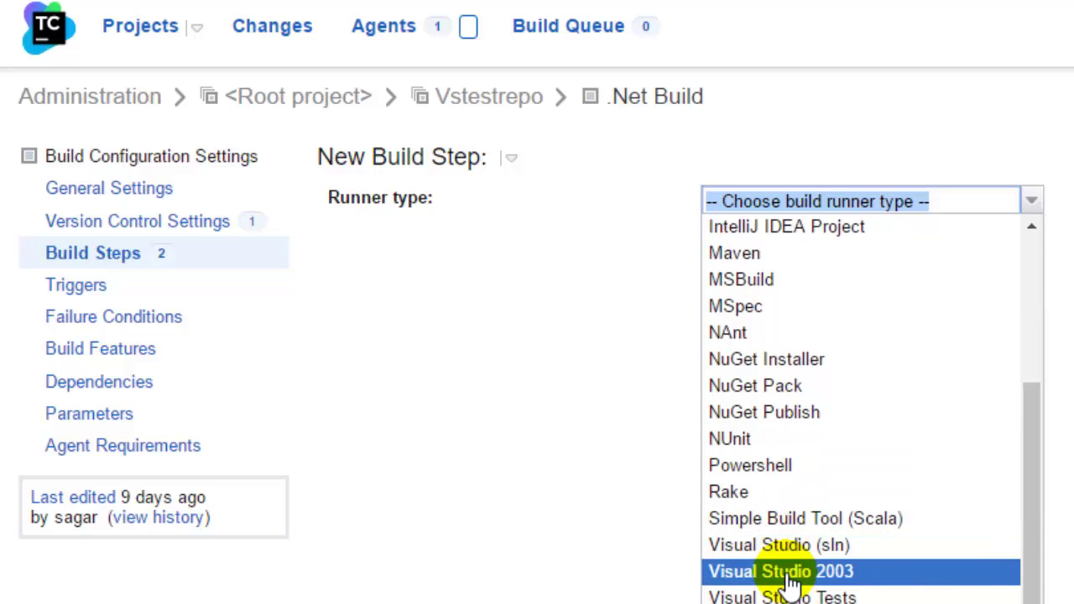
pyautogui.click(796, 595)
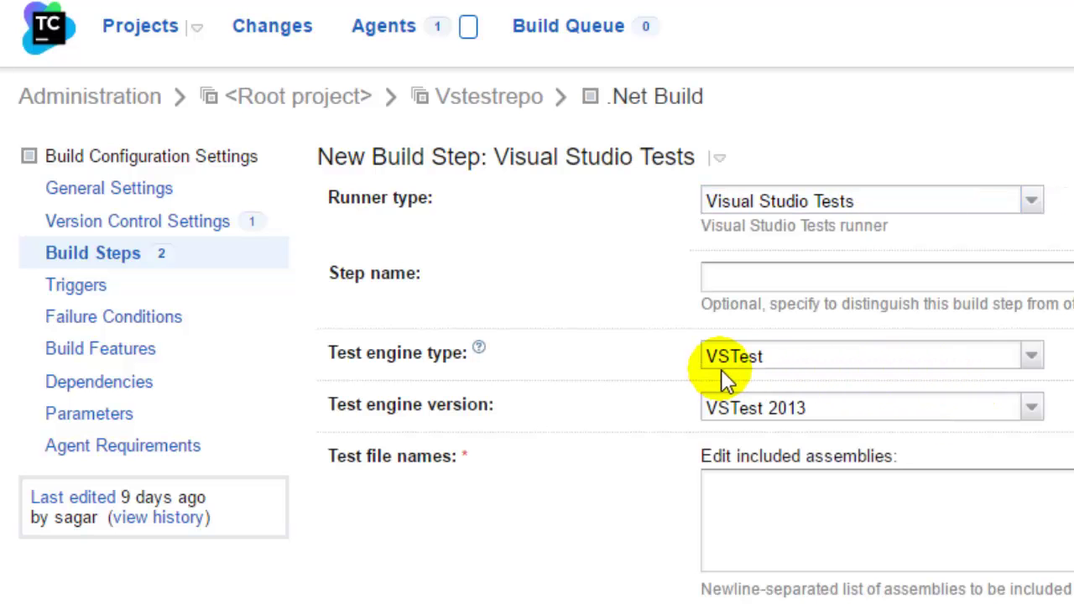
pyautogui.scroll(-3, 801, 550)
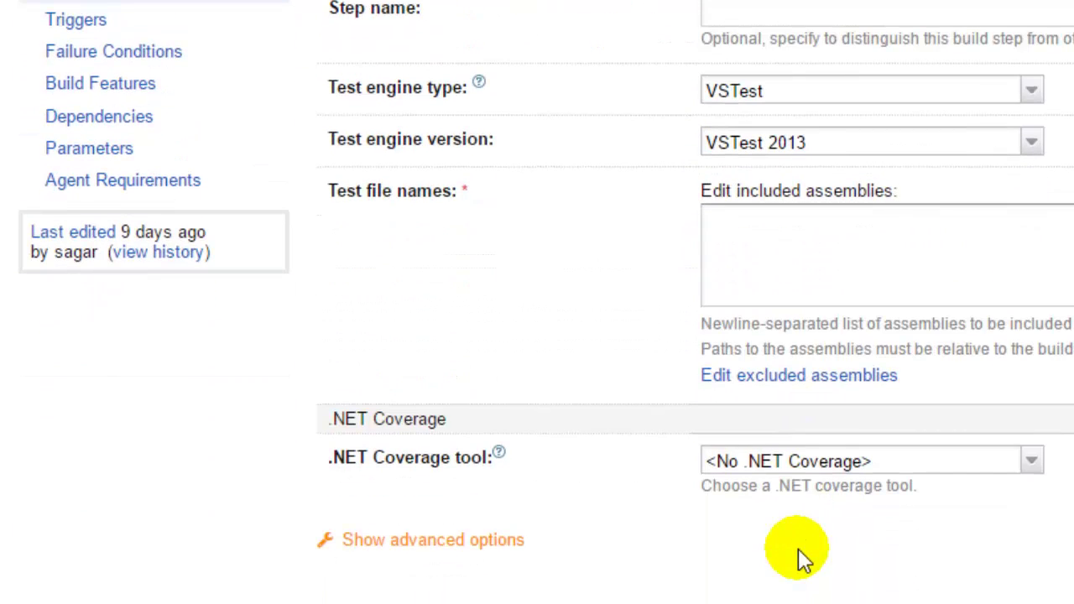
pyautogui.click(757, 211)
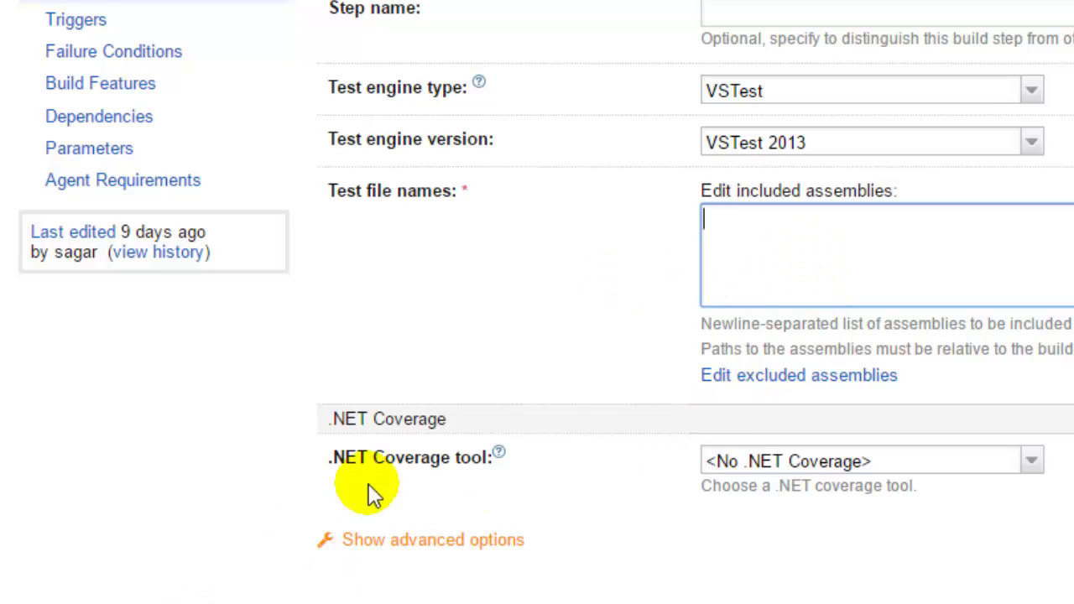
pyautogui.scroll(3, 451, 436)
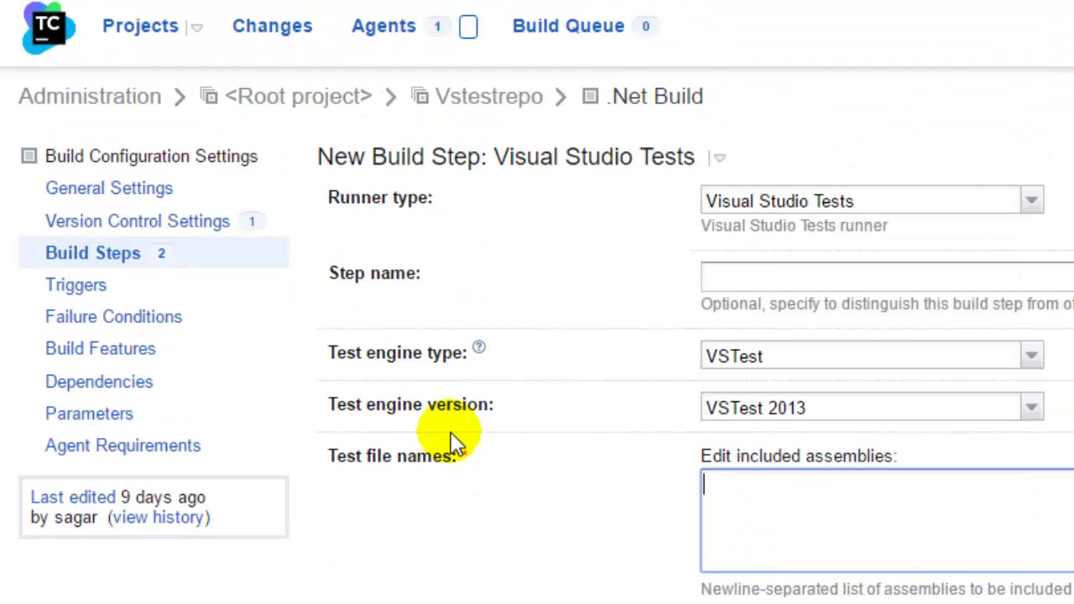
pyautogui.click(95, 260)
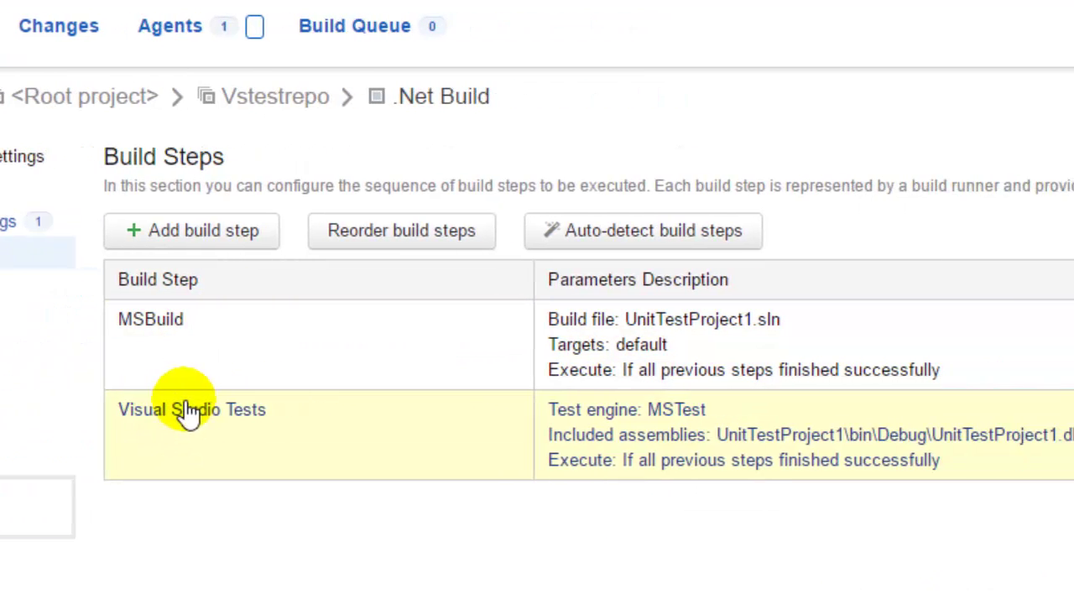
# Step: Run the .Net Build configuration and open the build log of the running build
pyautogui.click(673, 96)
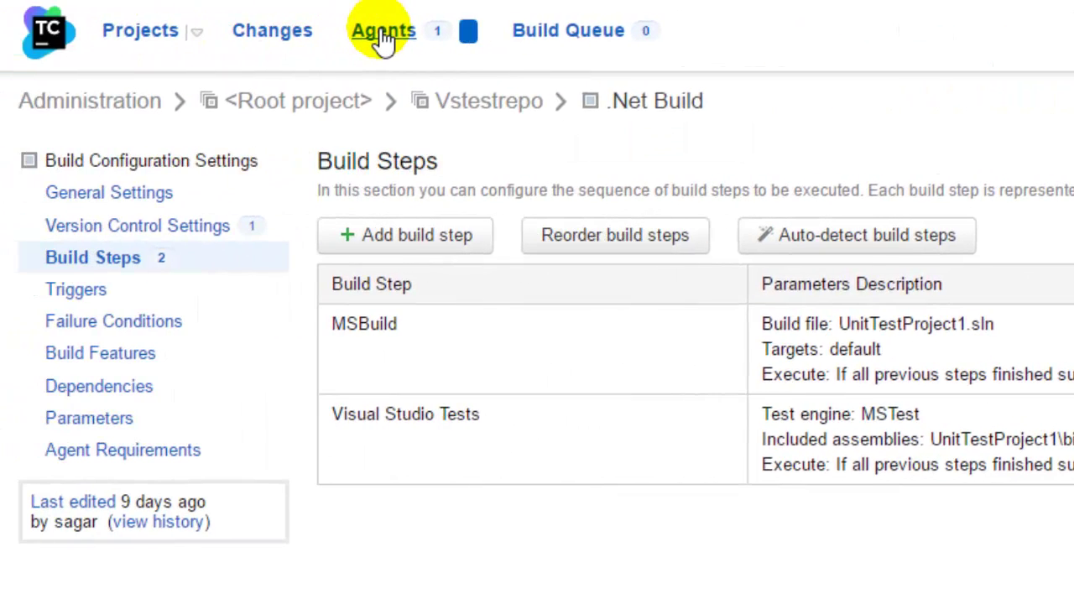
pyautogui.click(482, 350)
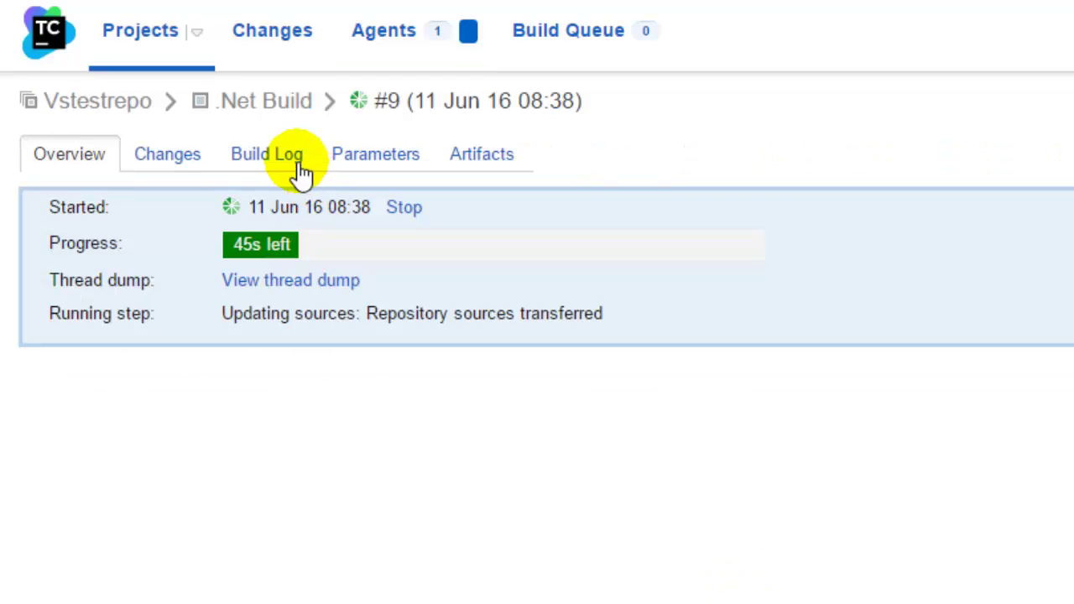
pyautogui.click(296, 156)
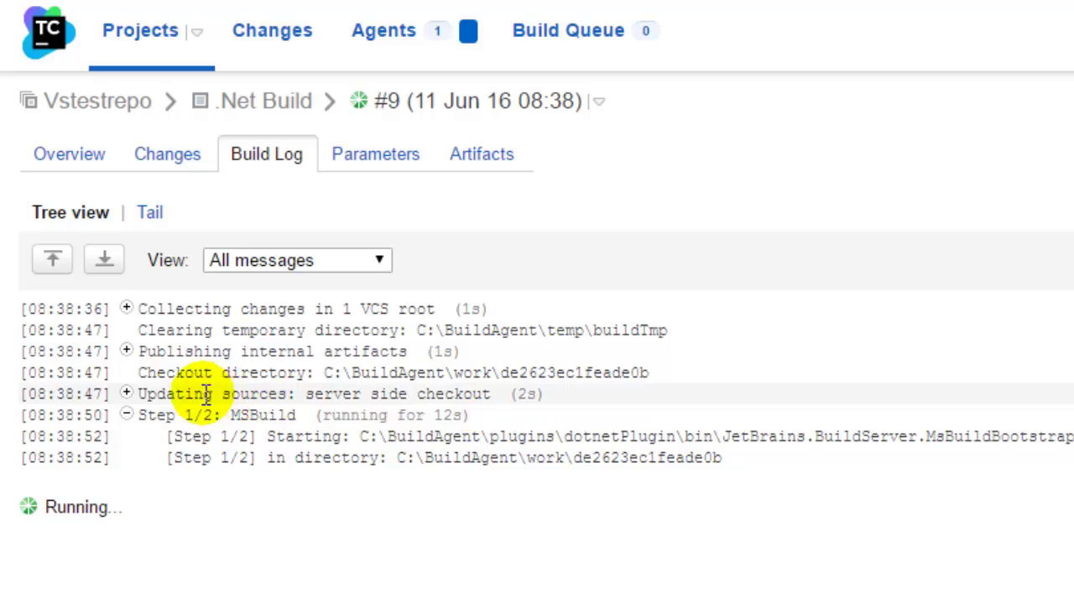
# Step: Examine the build log's checkout directory, expanded source update details, MSBuild step and Visual Studio Tests step
pyautogui.moveTo(168, 372); pyautogui.dragTo(703, 367)
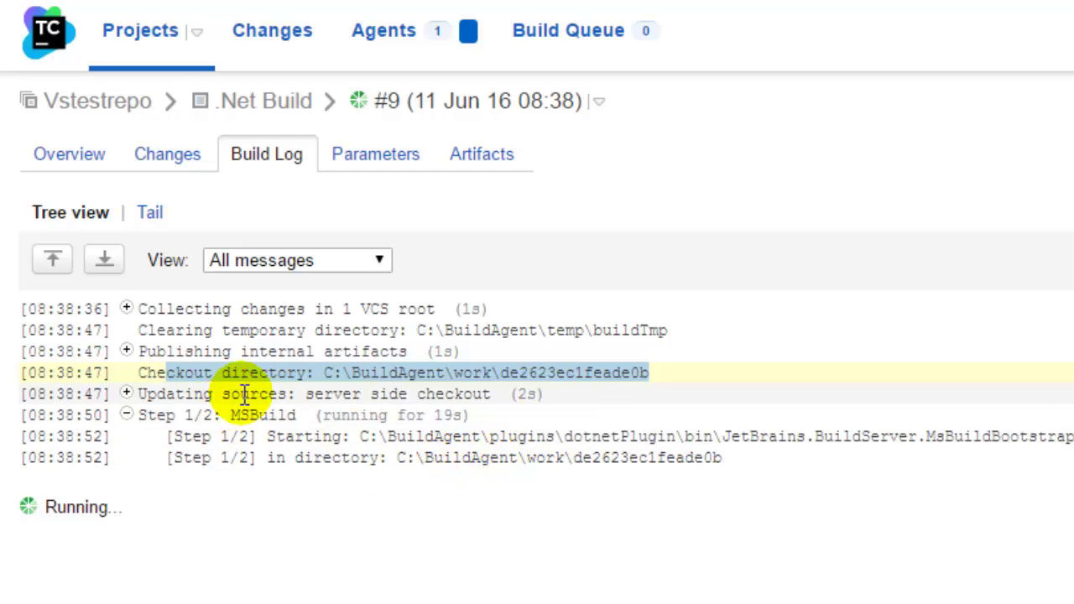
pyautogui.click(126, 393)
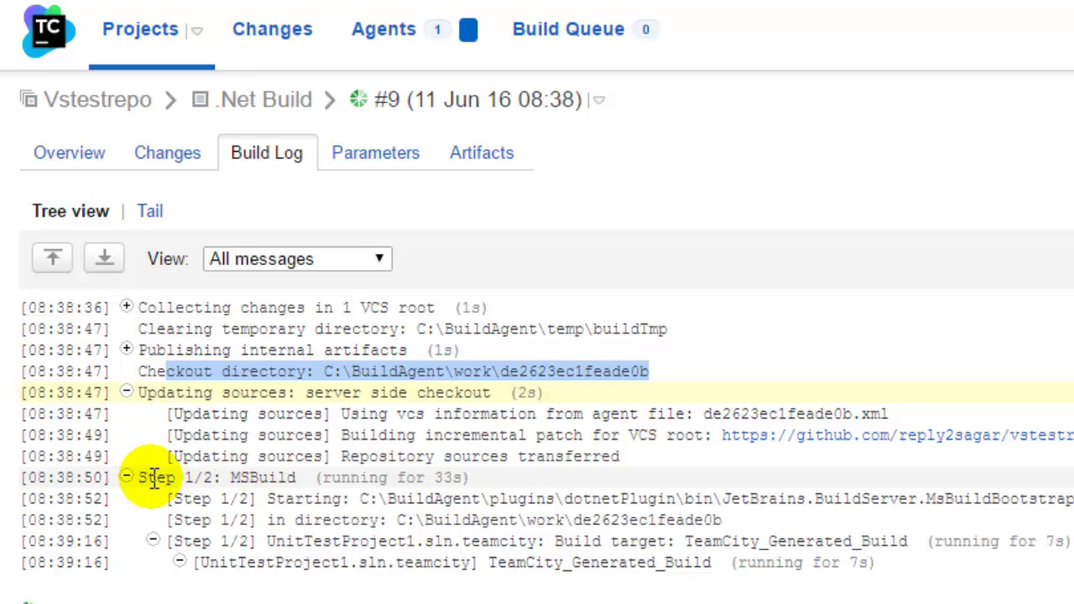
pyautogui.moveTo(141, 477); pyautogui.dragTo(195, 498)
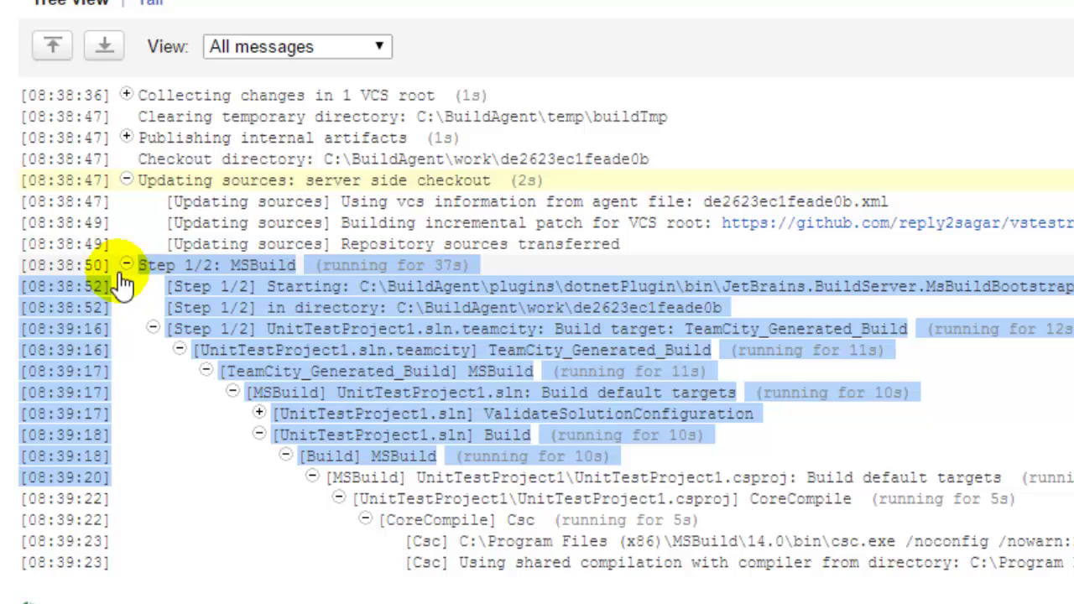
pyautogui.click(288, 265)
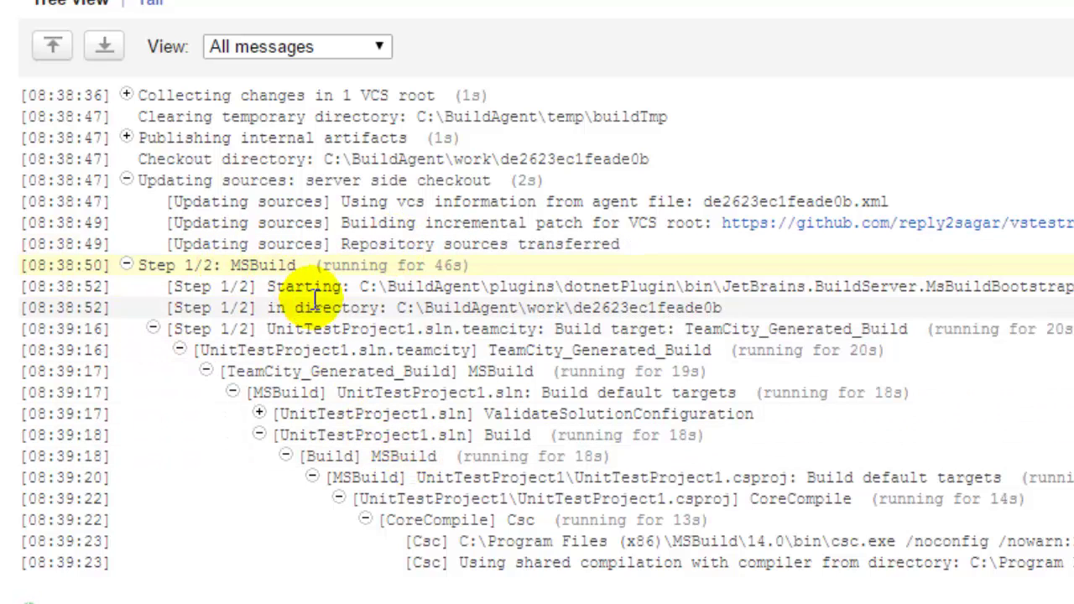
pyautogui.click(152, 329)
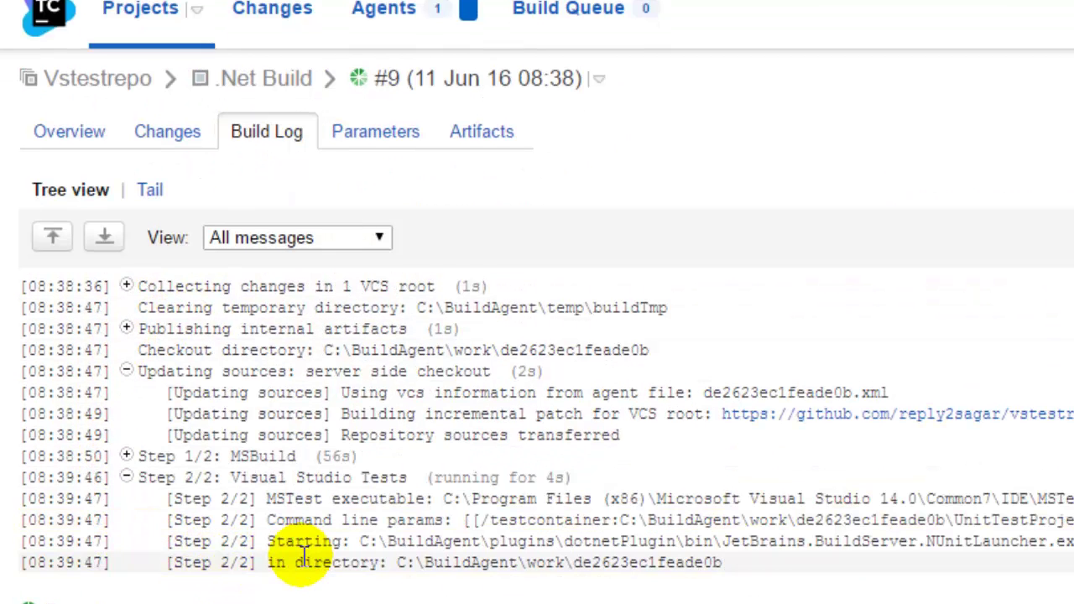
pyautogui.moveTo(194, 477); pyautogui.dragTo(567, 541)
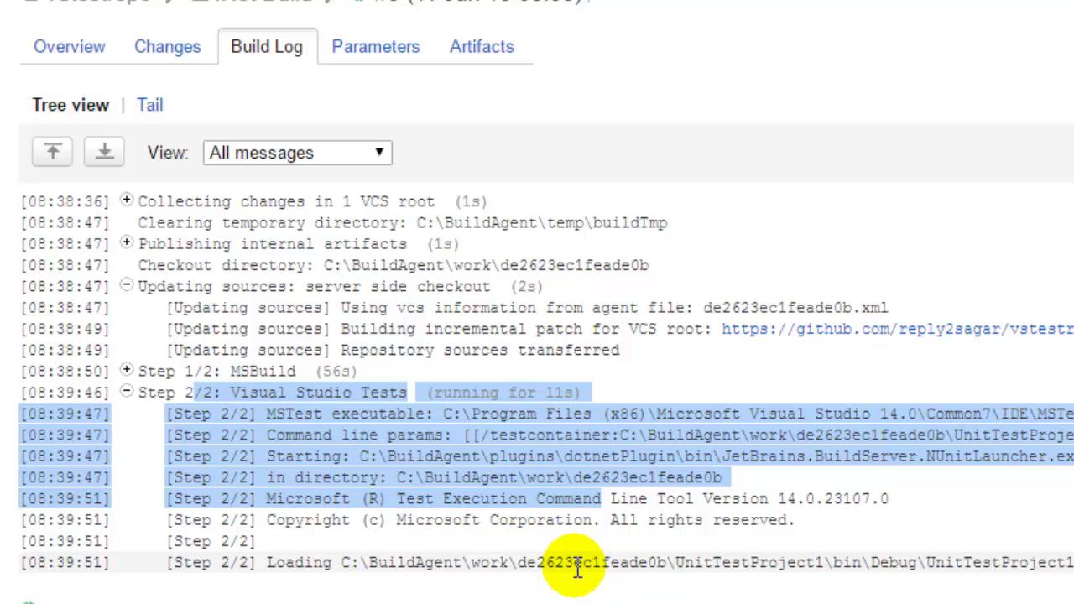
# Step: Expand the finished Visual Studio Tests step in the build log and examine the test container path in its command line parameters
pyautogui.moveTo(778, 563); pyautogui.dragTo(1072, 564)
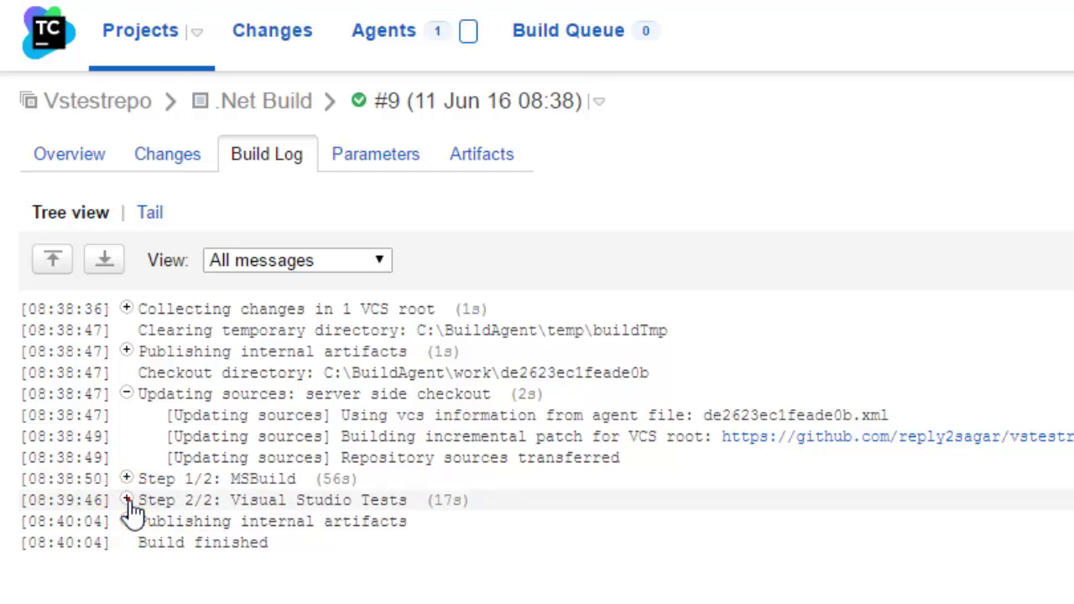
pyautogui.click(127, 499)
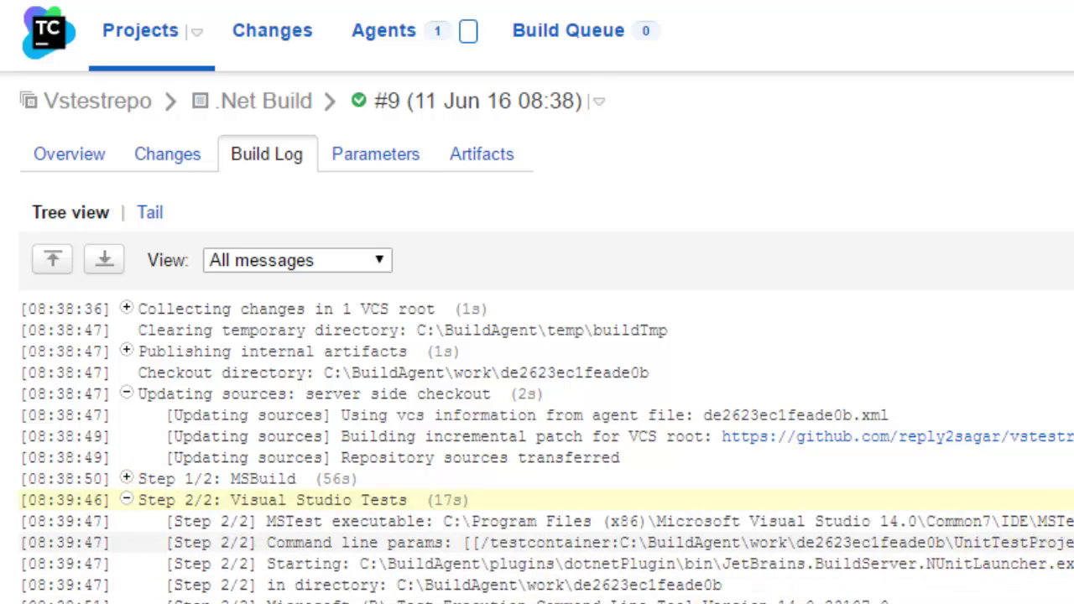
pyautogui.moveTo(980, 482); pyautogui.dragTo(1054, 482)
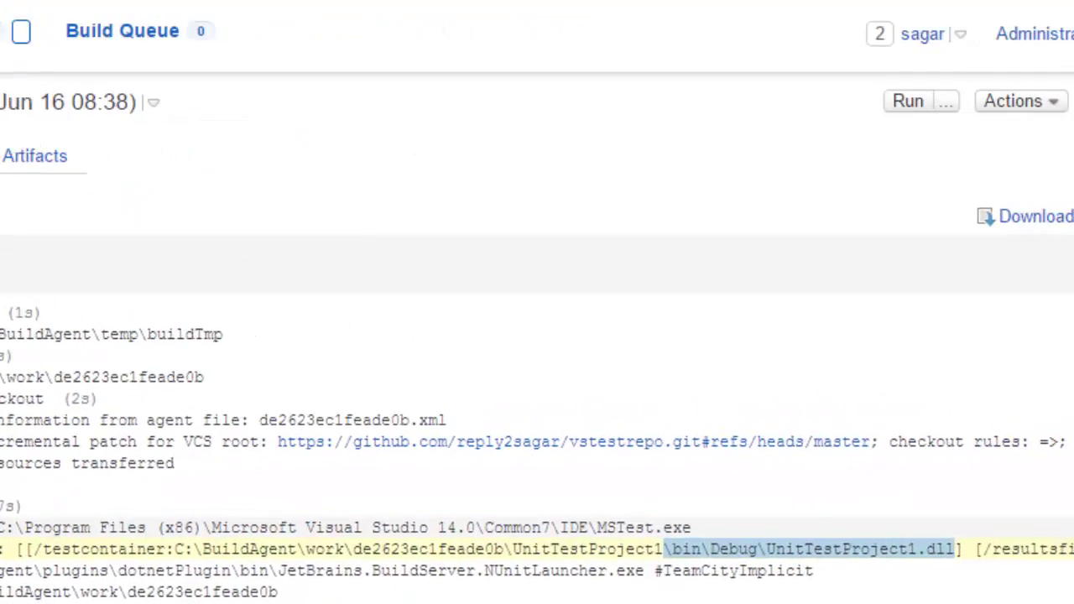
# Step: Review the existing Visual Studio Tests build step's test engine, included assemblies and .NET coverage settings, and return to the build steps list
pyautogui.click(890, 117)
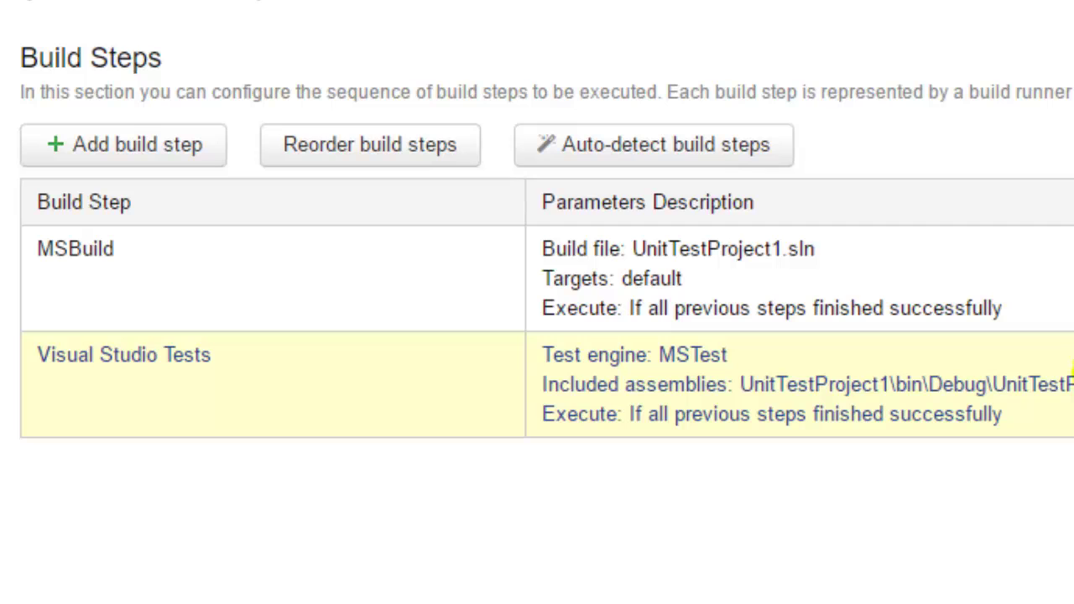
pyautogui.click(687, 382)
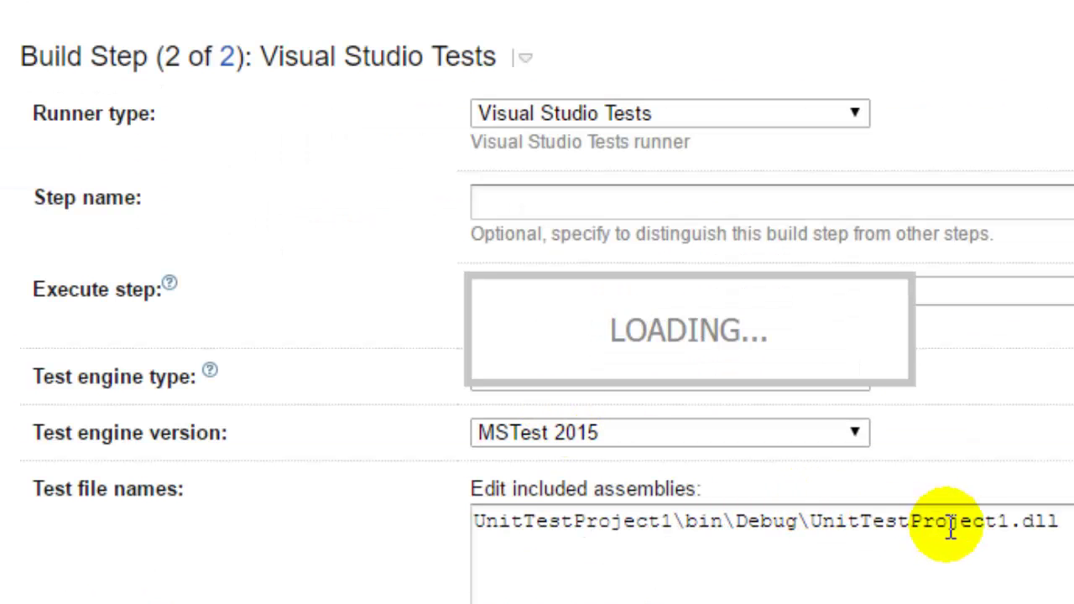
pyautogui.click(959, 522)
pyautogui.click(550, 435)
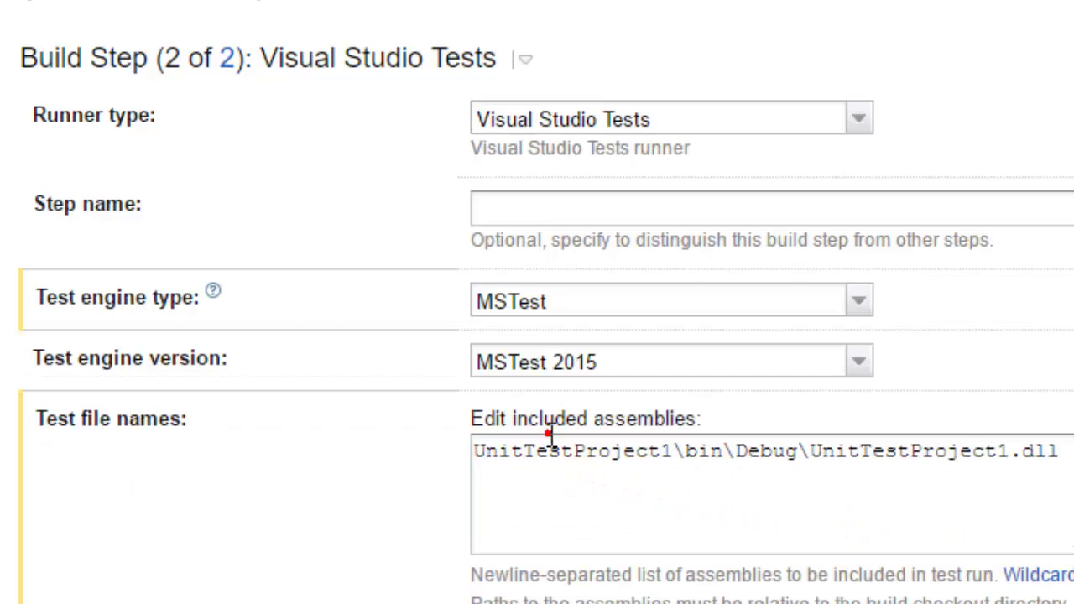
pyautogui.scroll(-2, 829, 491)
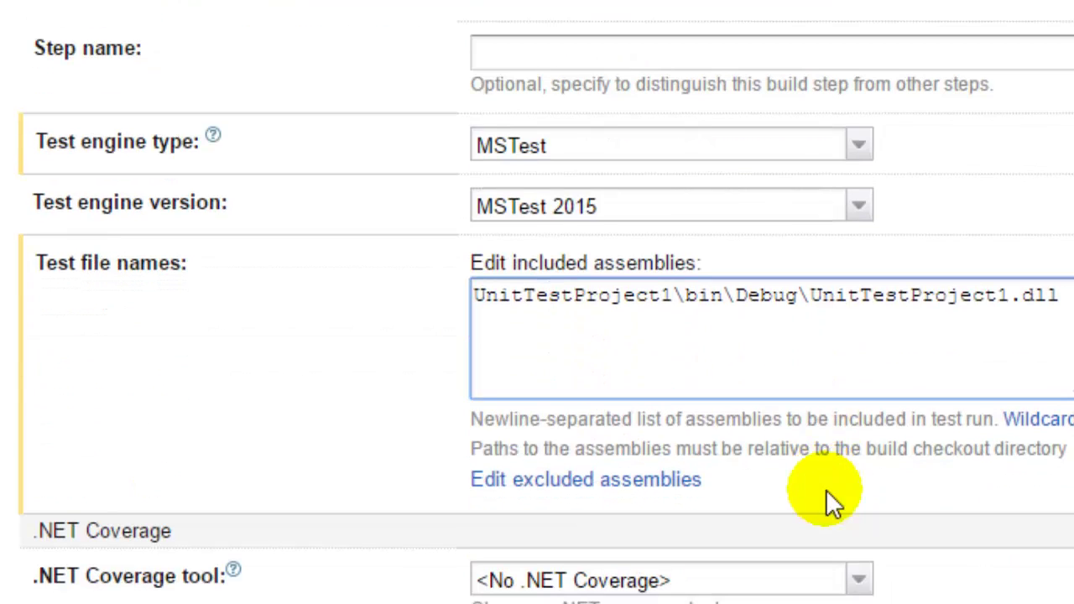
pyautogui.scroll(-3, 828, 495)
pyautogui.scroll(1, 835, 500)
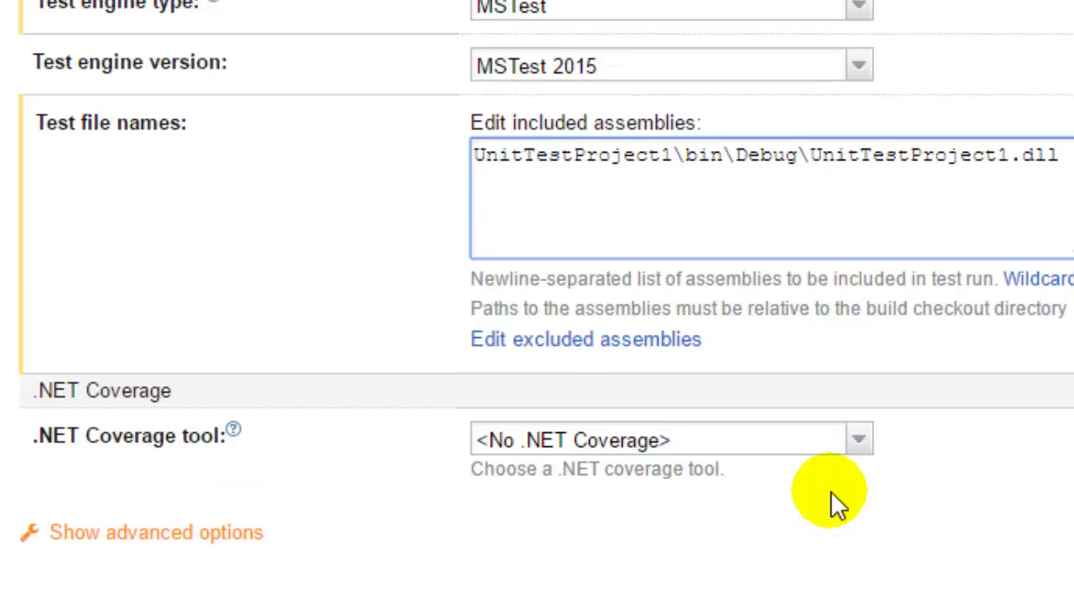
pyautogui.scroll(4, 834, 500)
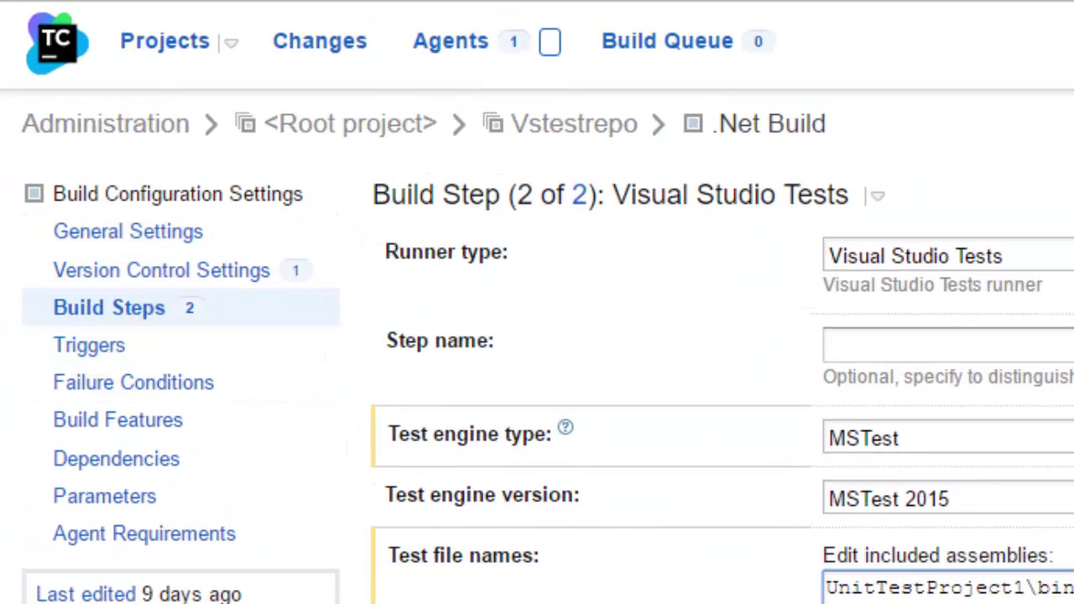
pyautogui.click(131, 308)
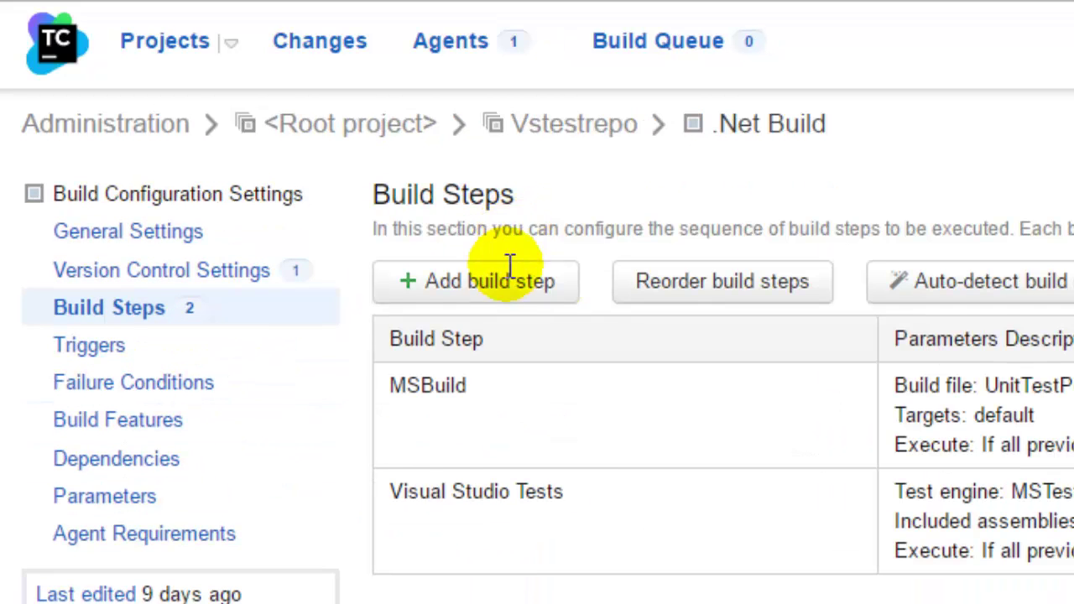
# Step: Start a new build step and look through the available runner types without choosing one
pyautogui.click(500, 283)
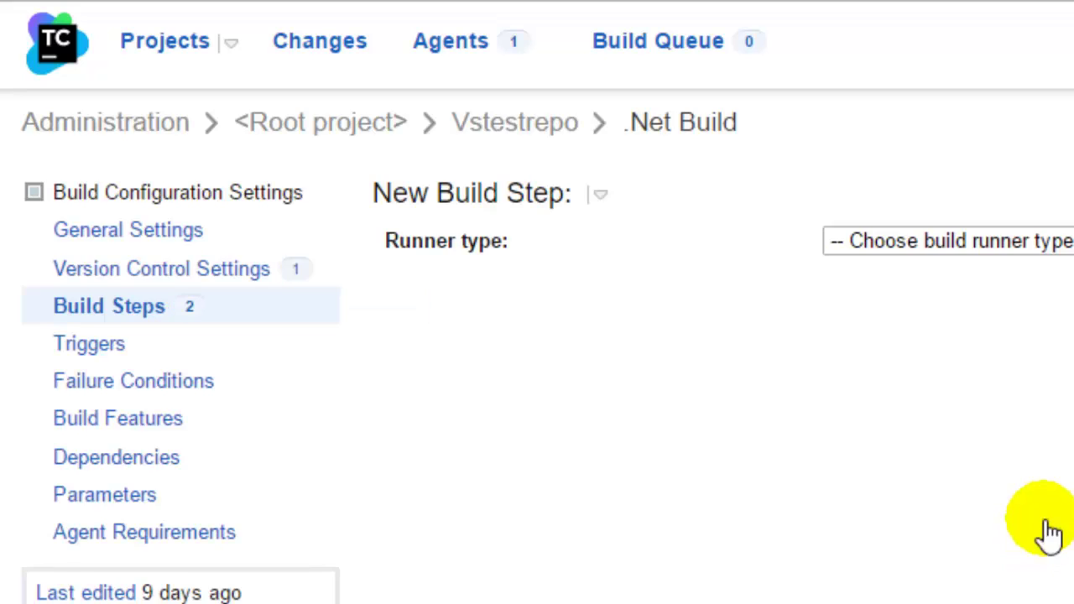
pyautogui.click(948, 247)
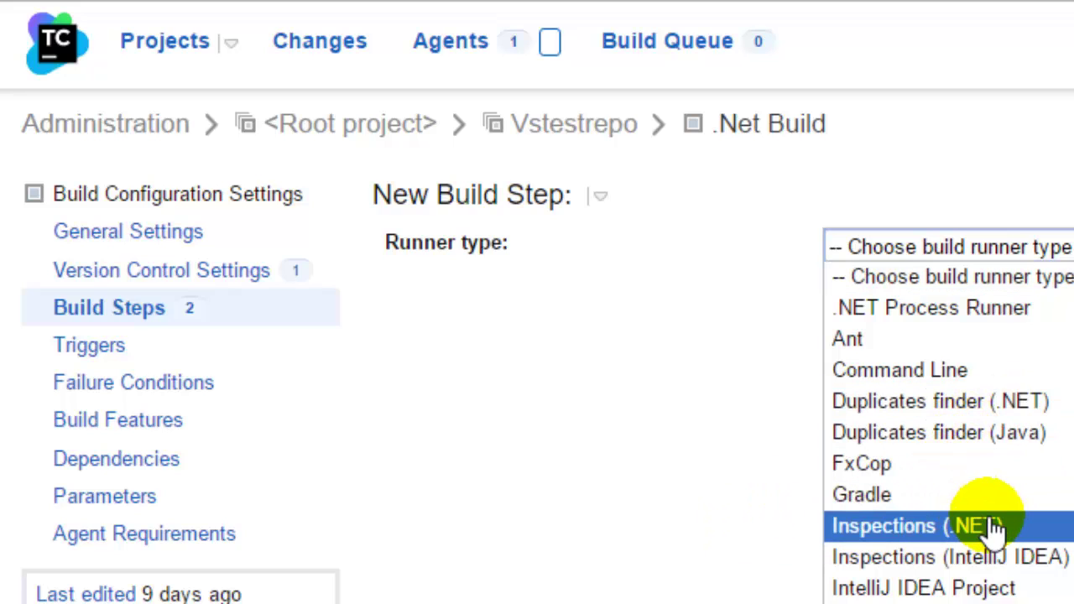
pyautogui.press('Down')
pyautogui.press('Down')
pyautogui.press('Down')
pyautogui.press('Down')
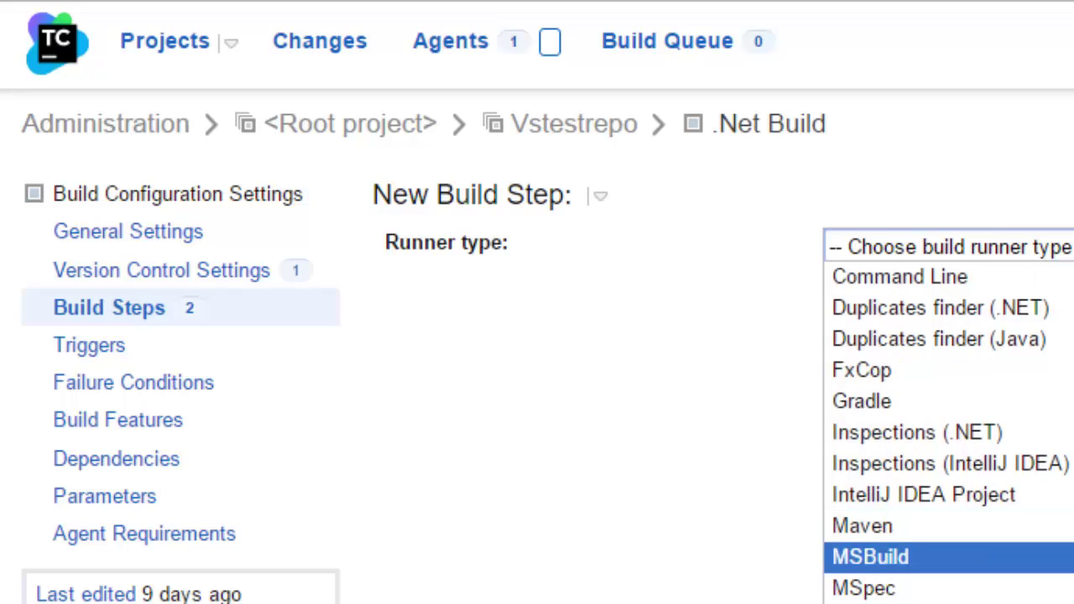
pyautogui.press('Down')
pyautogui.press('Down')
pyautogui.press('Down')
pyautogui.press('Down')
pyautogui.press('Down')
pyautogui.press('Down')
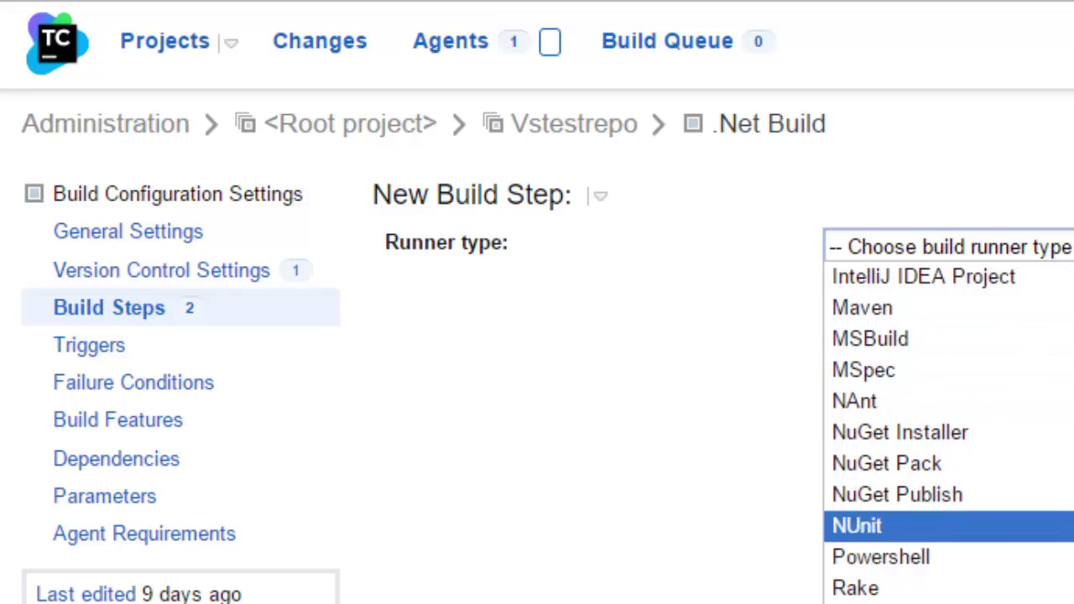
pyautogui.press('Down')
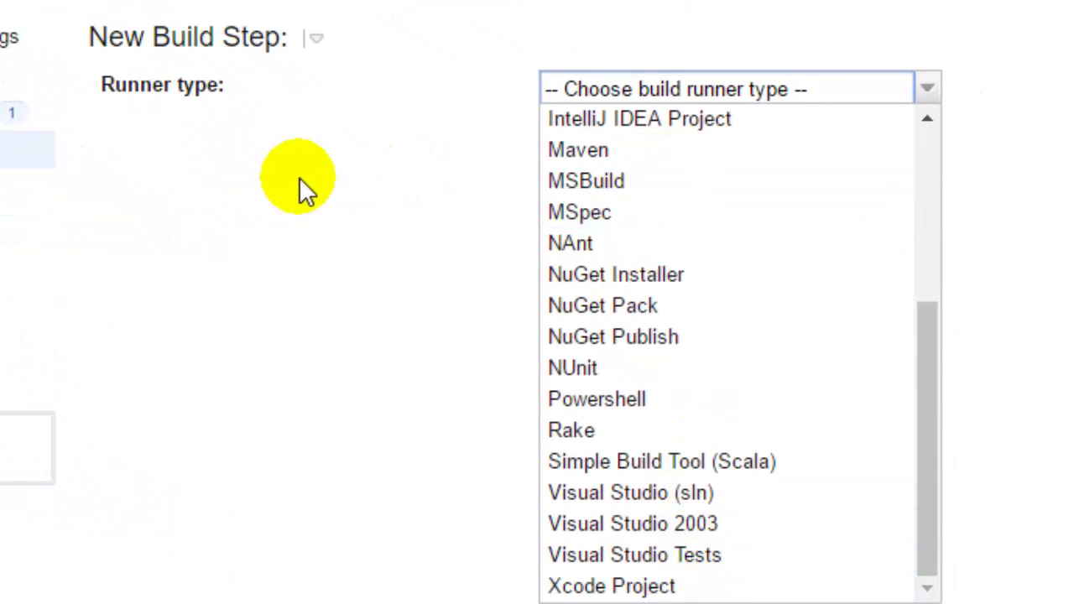
pyautogui.click(307, 172)
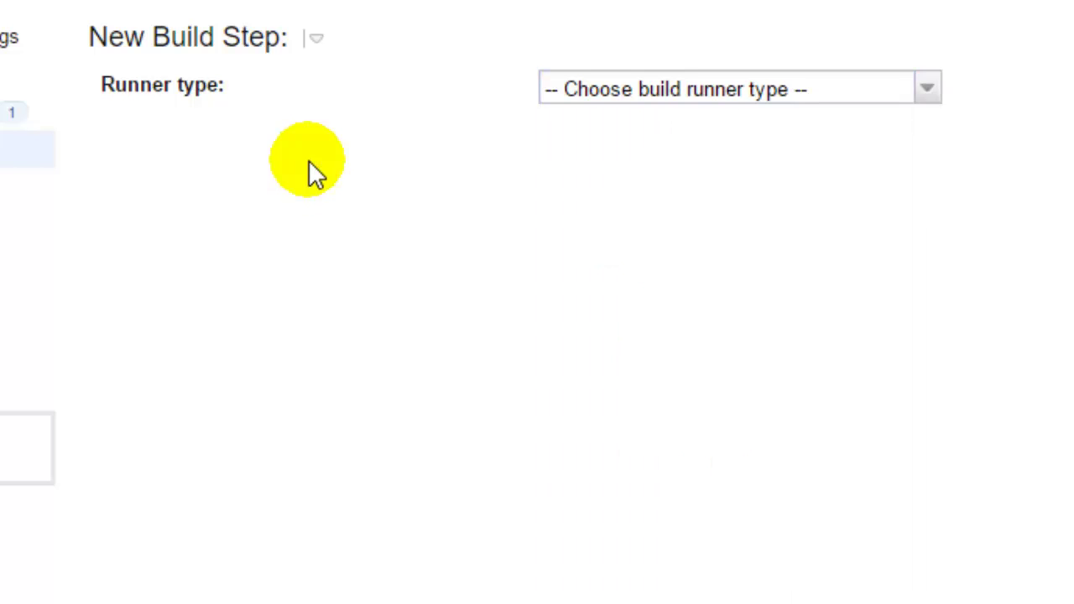